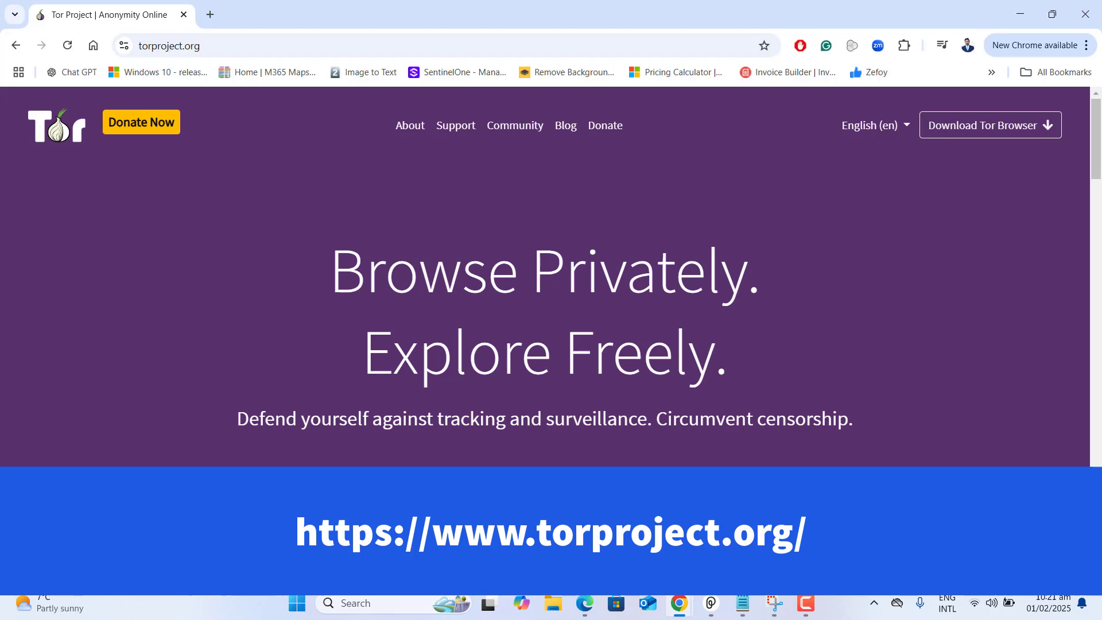
pyautogui.click(222, 47)
pyautogui.click(222, 47)
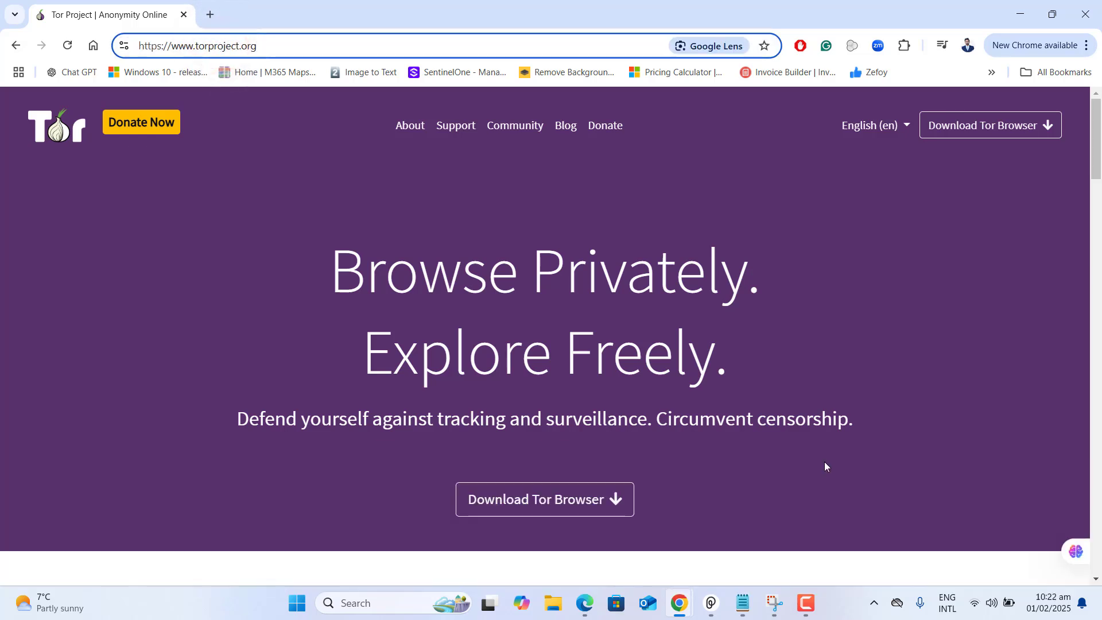
pyautogui.click(573, 500)
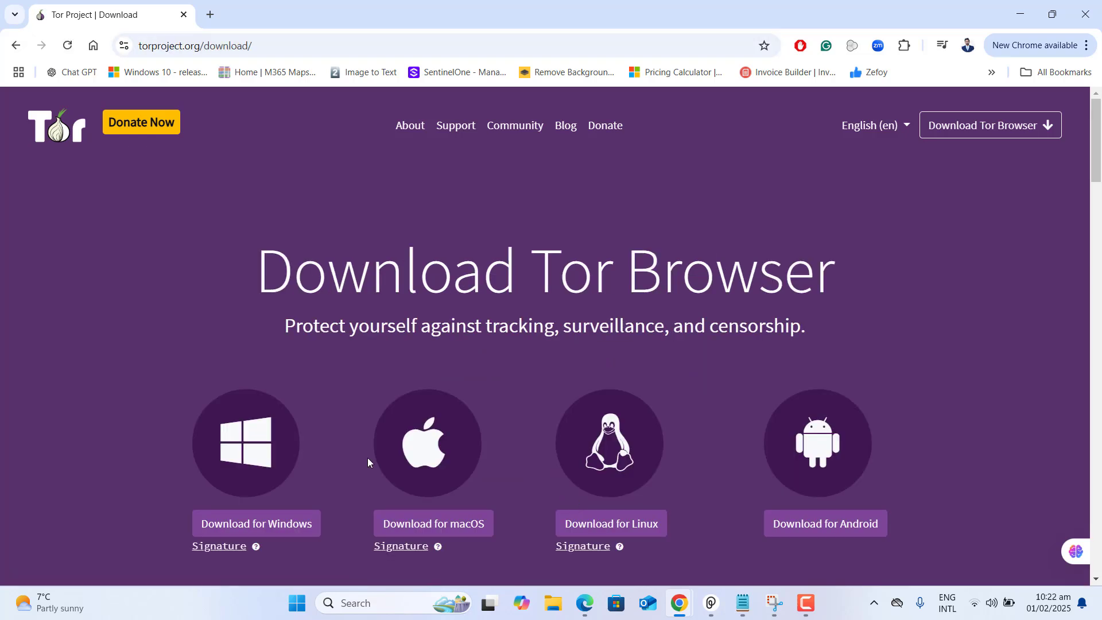
pyautogui.click(260, 523)
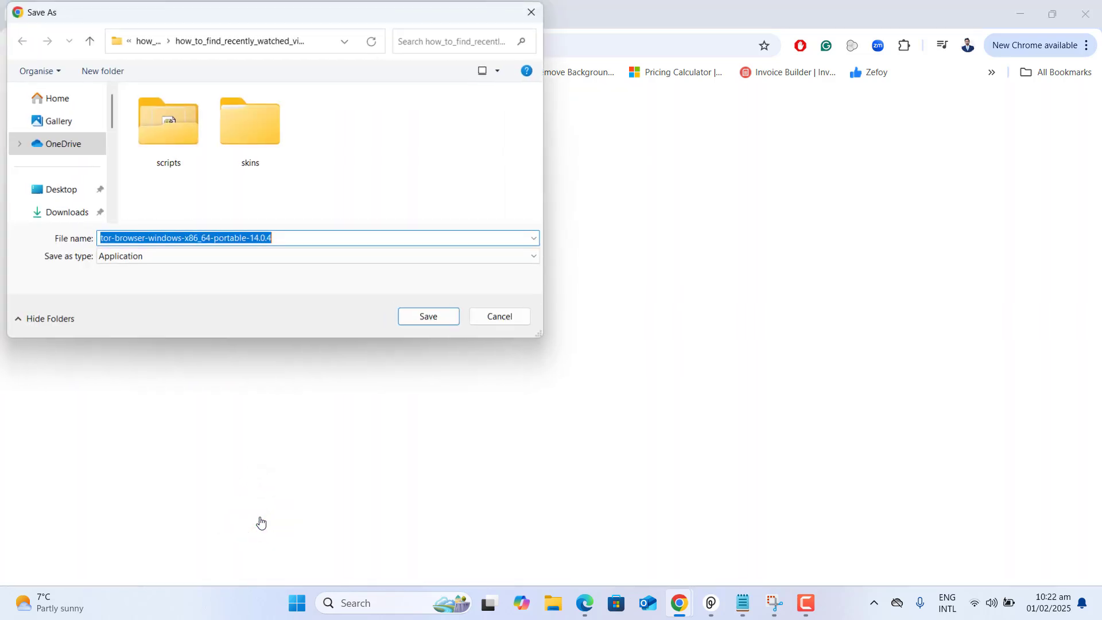
pyautogui.click(75, 213)
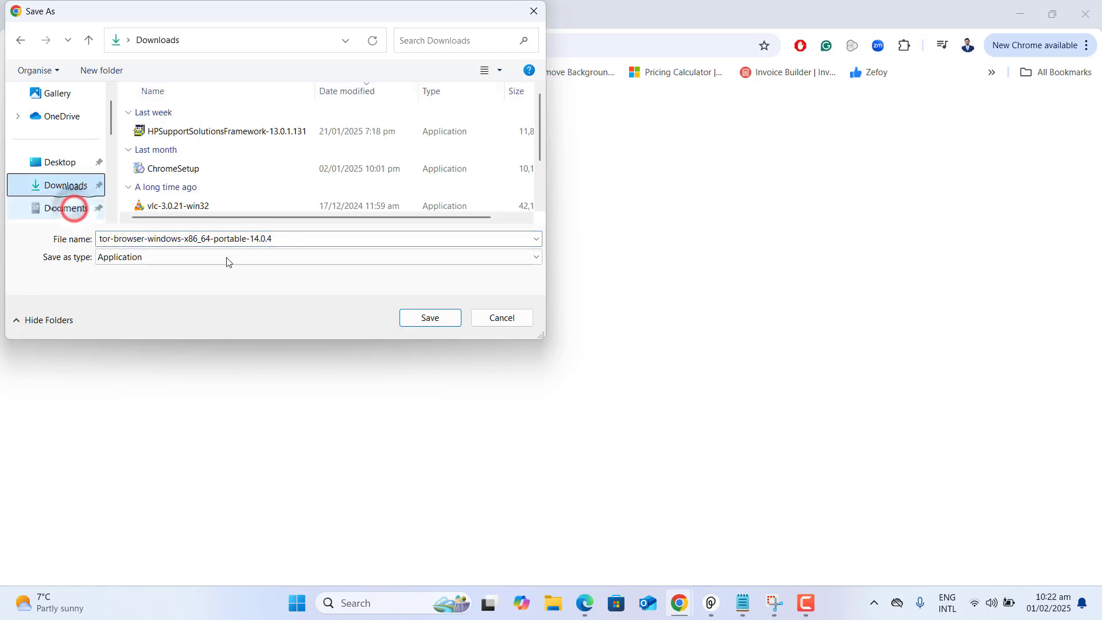
pyautogui.click(453, 320)
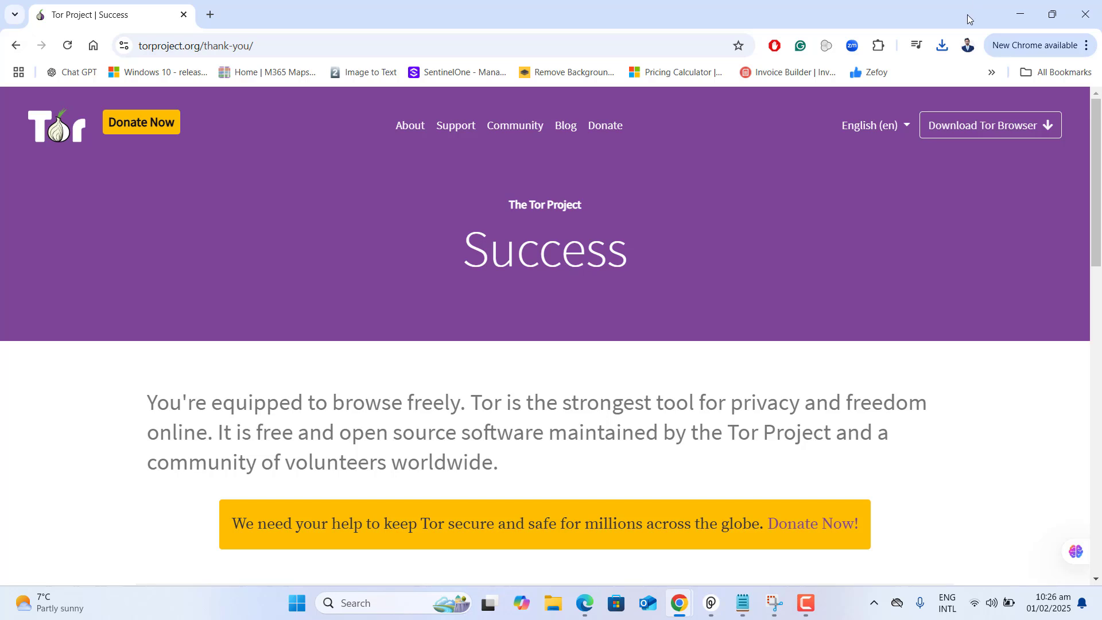
# Run the downloaded installer, install Tor Browser in the suggested desktop folder and finish setup with Run Tor Browser enabled.
pyautogui.click(944, 48)
pyautogui.click(827, 105)
pyautogui.click(556, 329)
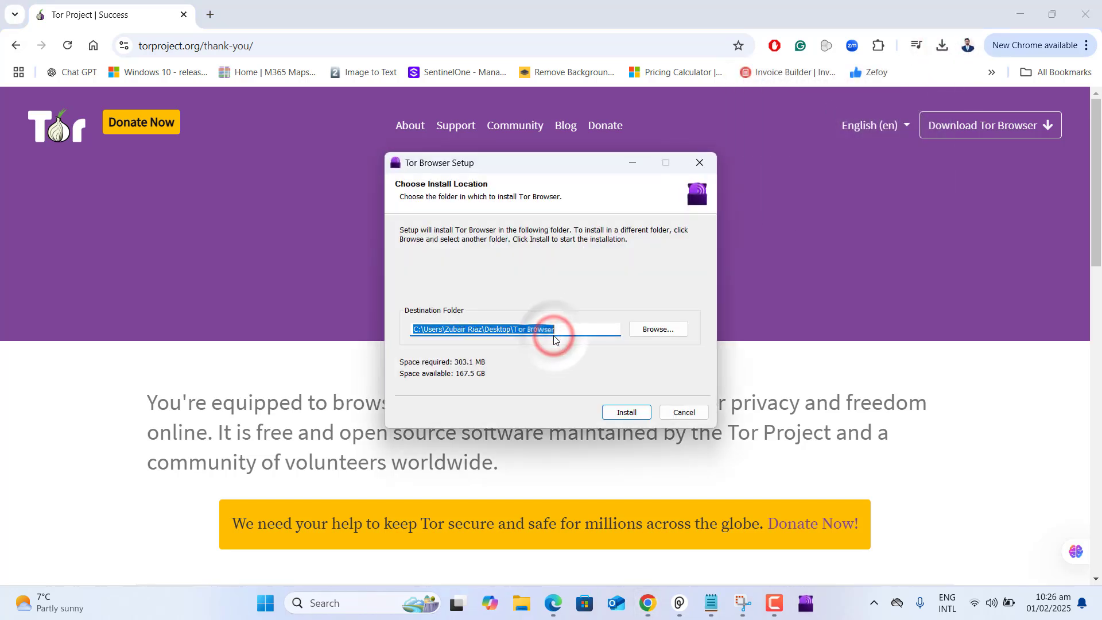
pyautogui.click(625, 411)
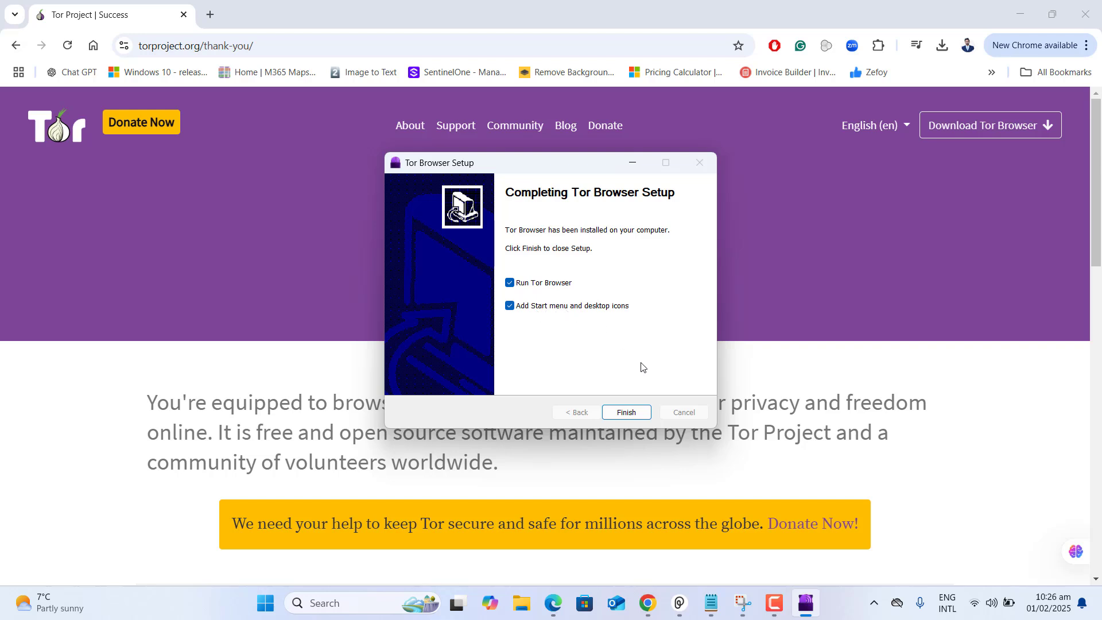
pyautogui.click(626, 413)
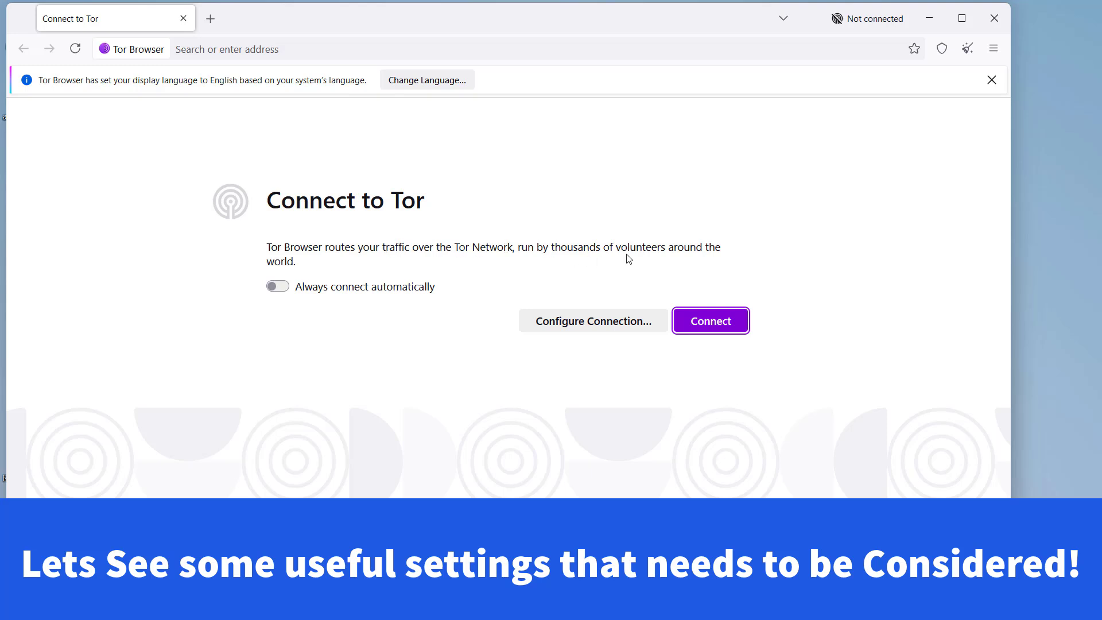
# Enable Always connect automatically, connect to the Tor network and maximize the browser window.
pyautogui.click(279, 287)
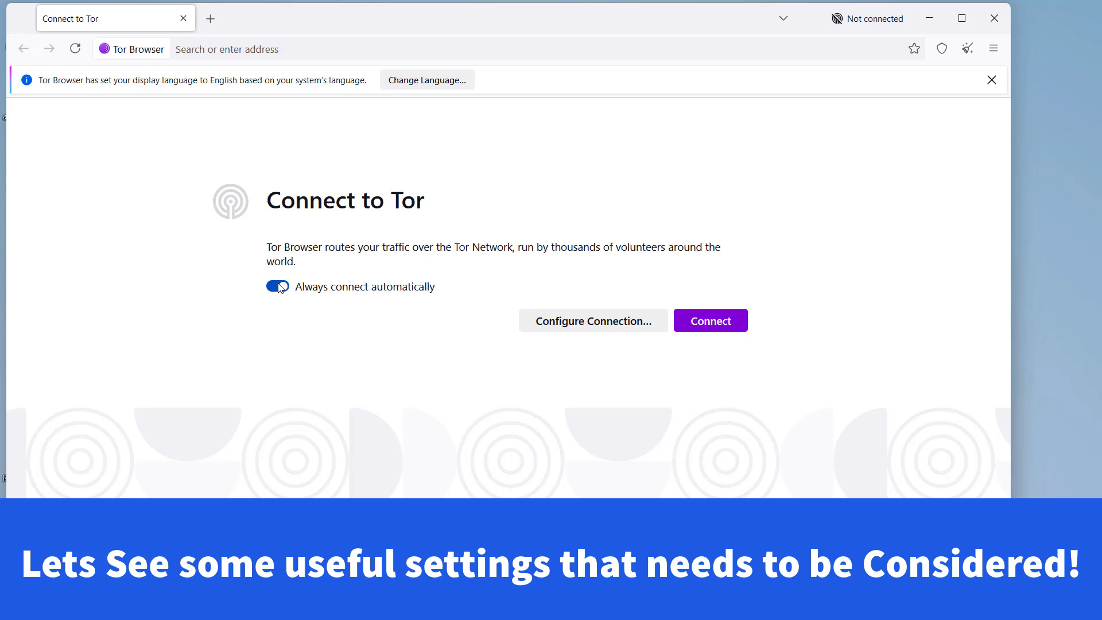
pyautogui.click(706, 325)
pyautogui.click(962, 19)
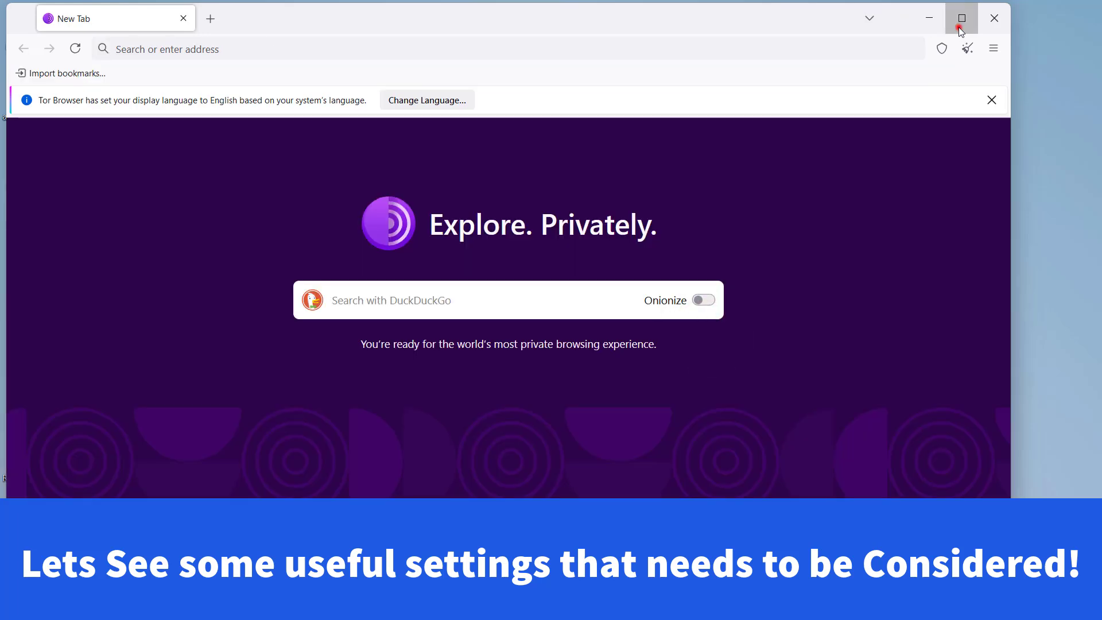
# Open the browser's Connection settings at the options for adding bridges.
pyautogui.click(1085, 46)
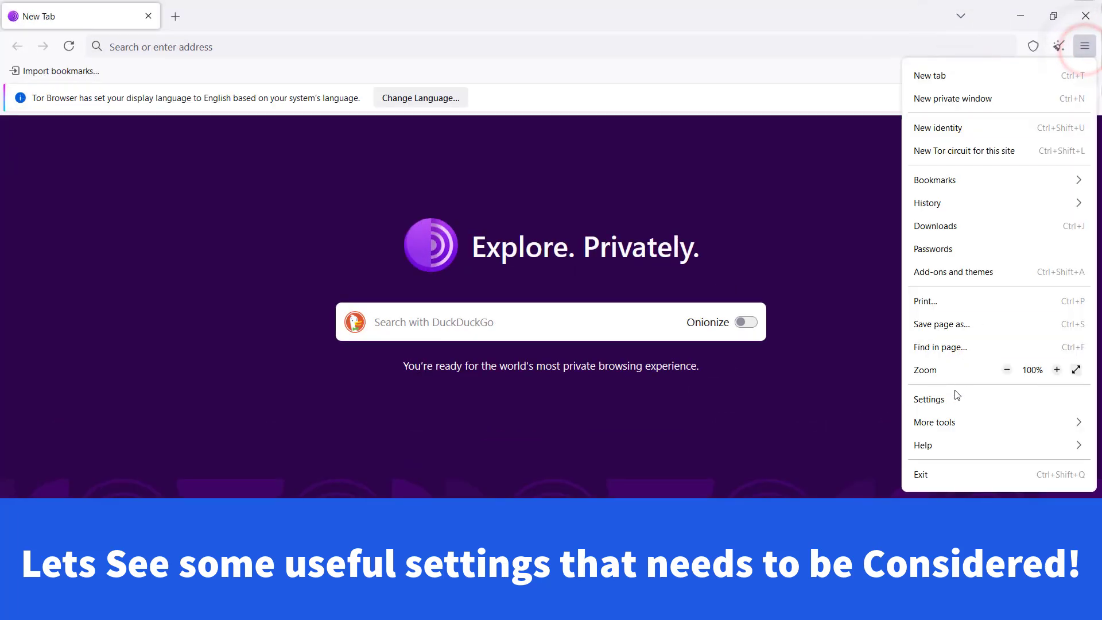
pyautogui.click(947, 400)
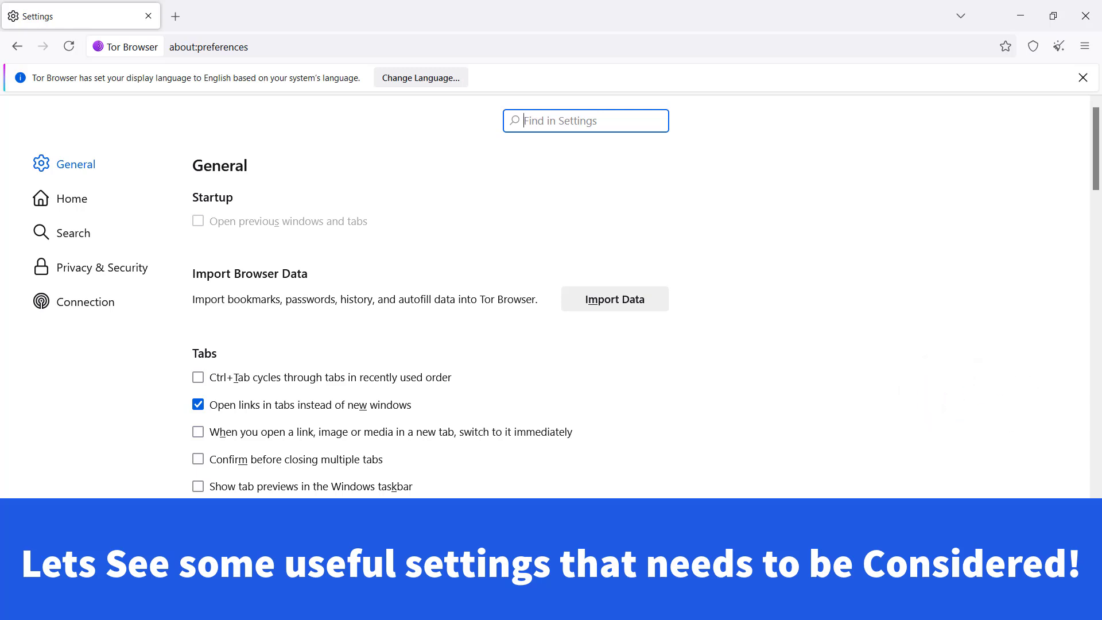
pyautogui.click(85, 266)
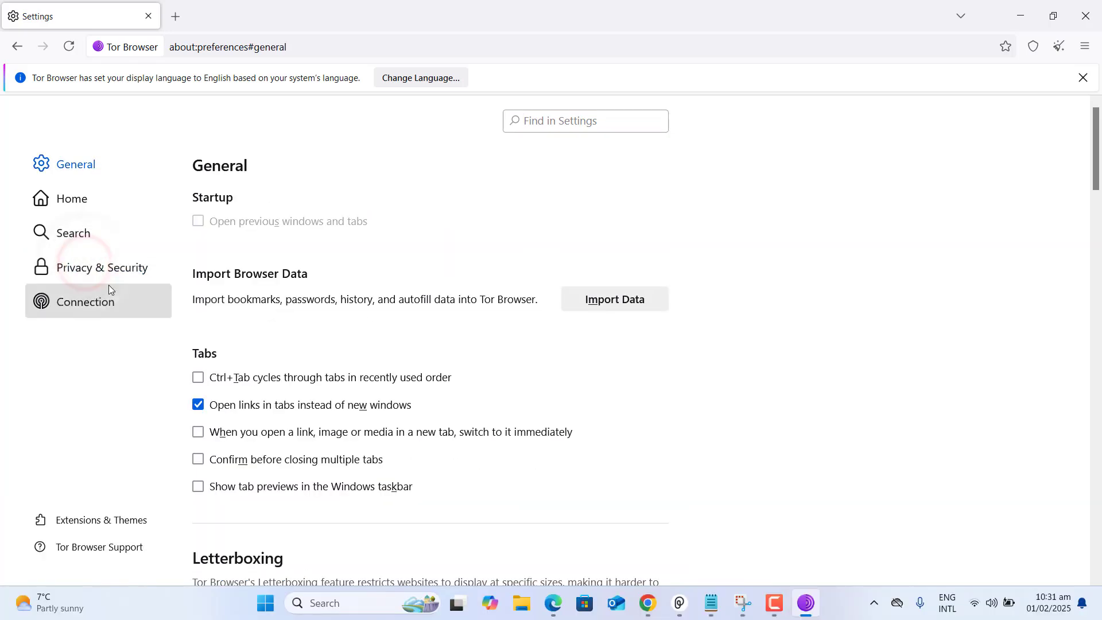
pyautogui.click(84, 302)
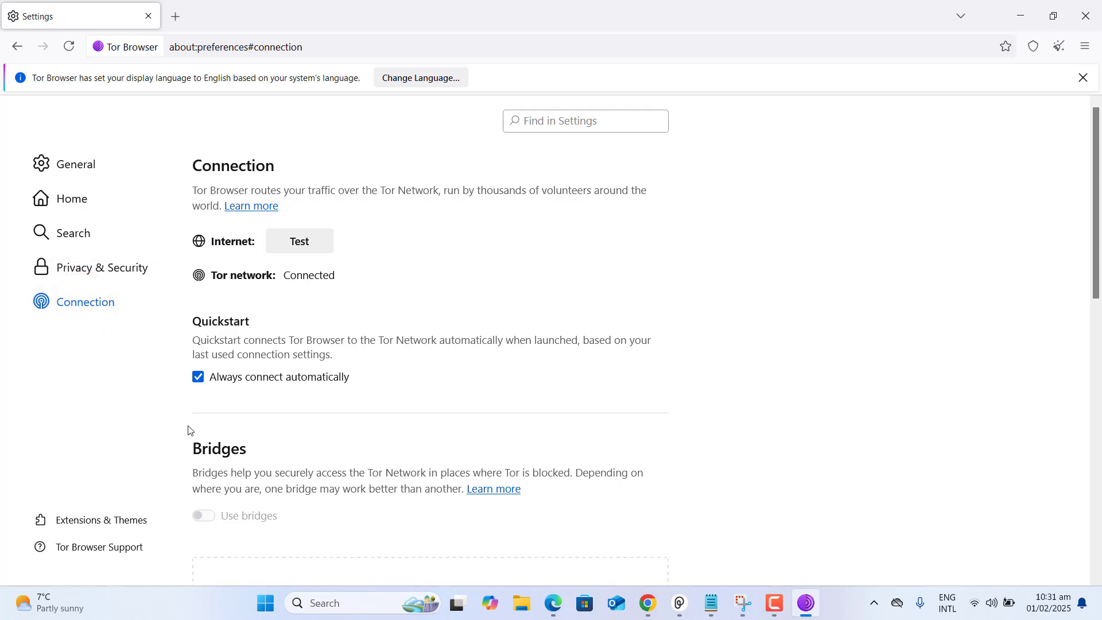
pyautogui.moveTo(1096, 295); pyautogui.dragTo(1098, 365)
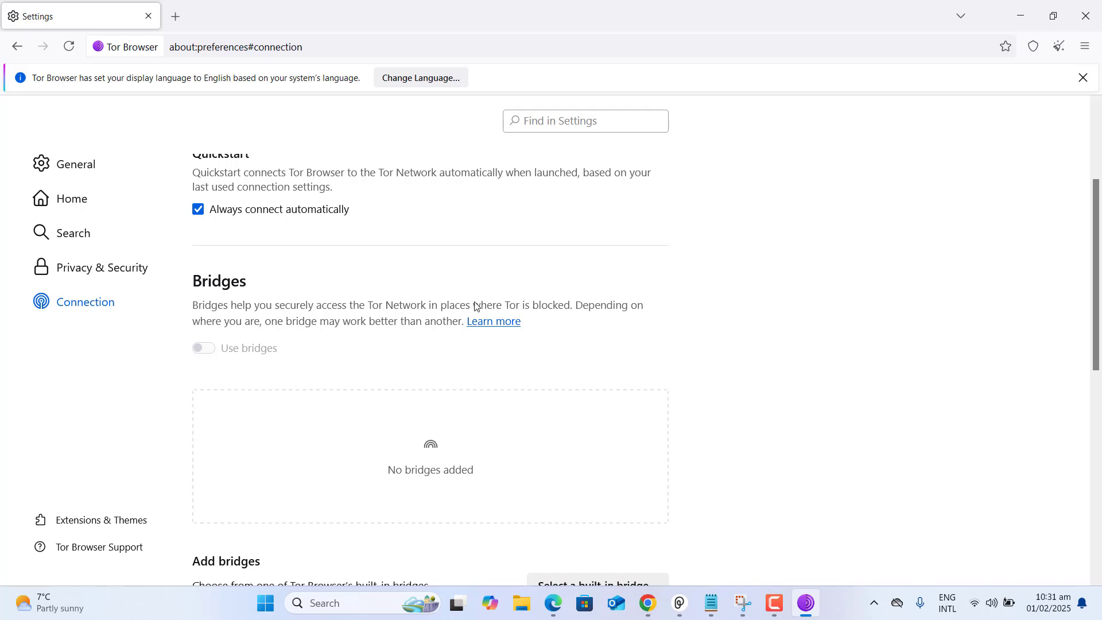
pyautogui.moveTo(475, 305); pyautogui.dragTo(556, 320)
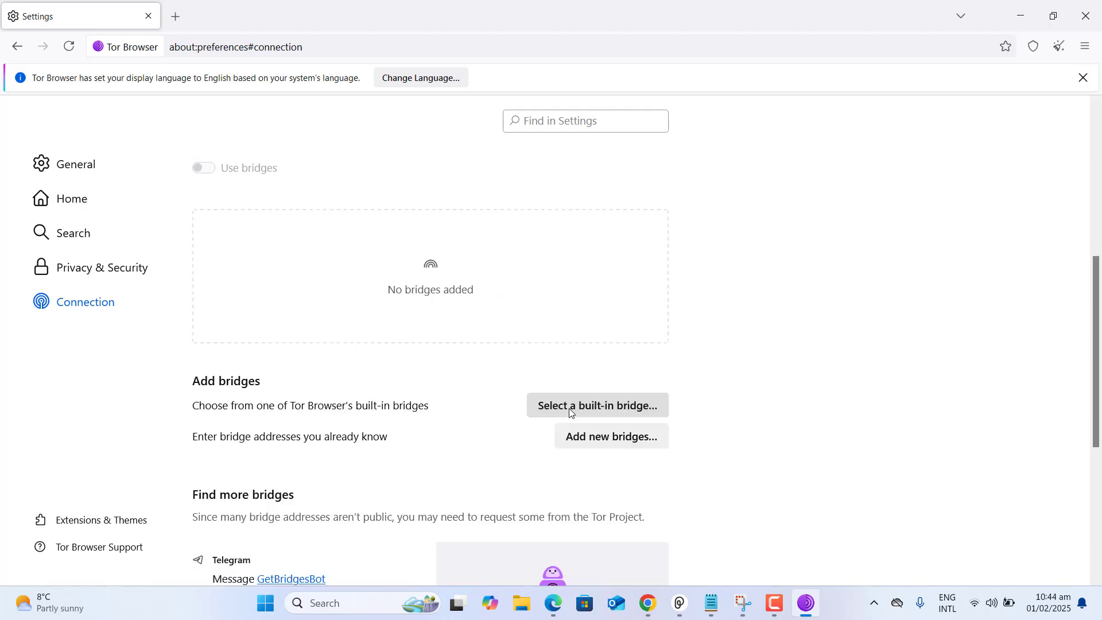
# Add the built-in obfs4 bridge and check its entry under Your bridges.
pyautogui.click(570, 408)
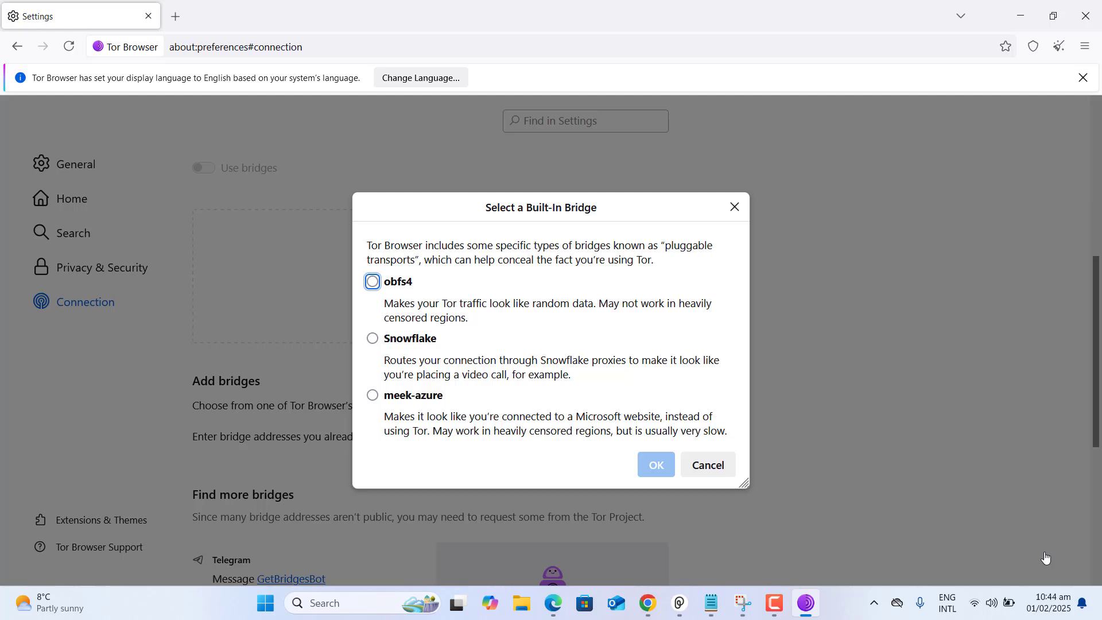
pyautogui.click(373, 281)
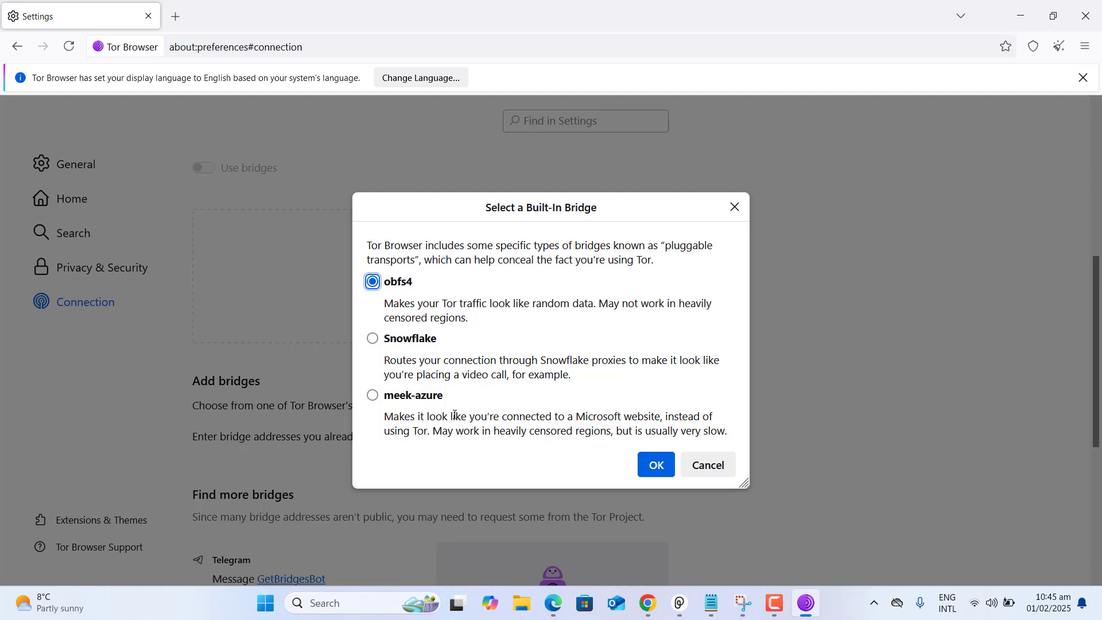
pyautogui.click(665, 467)
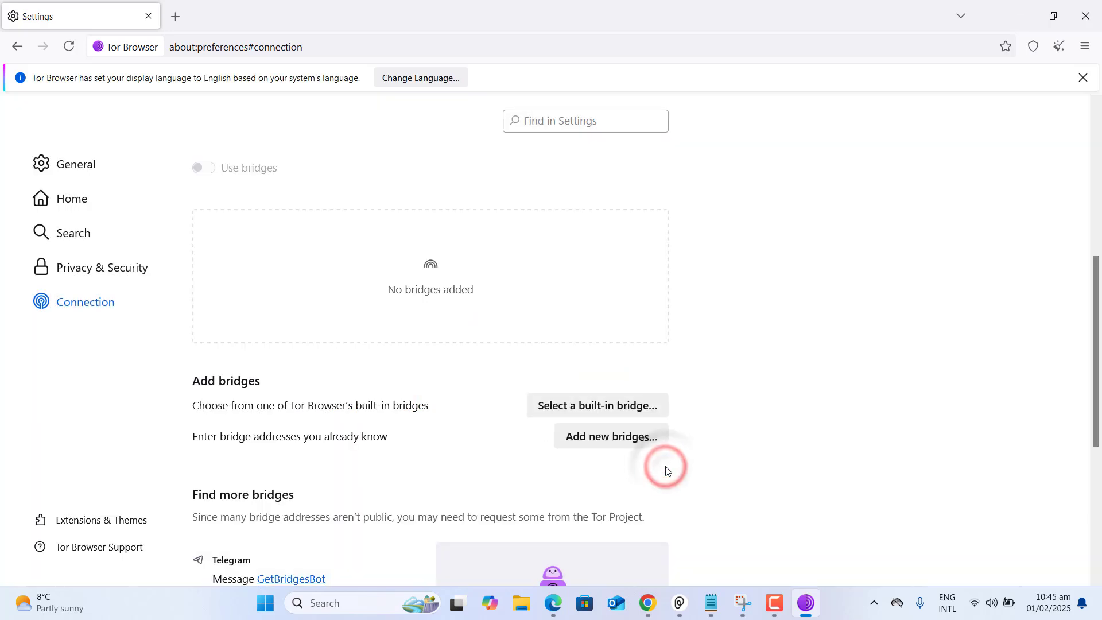
pyautogui.moveTo(1095, 324); pyautogui.dragTo(1099, 453)
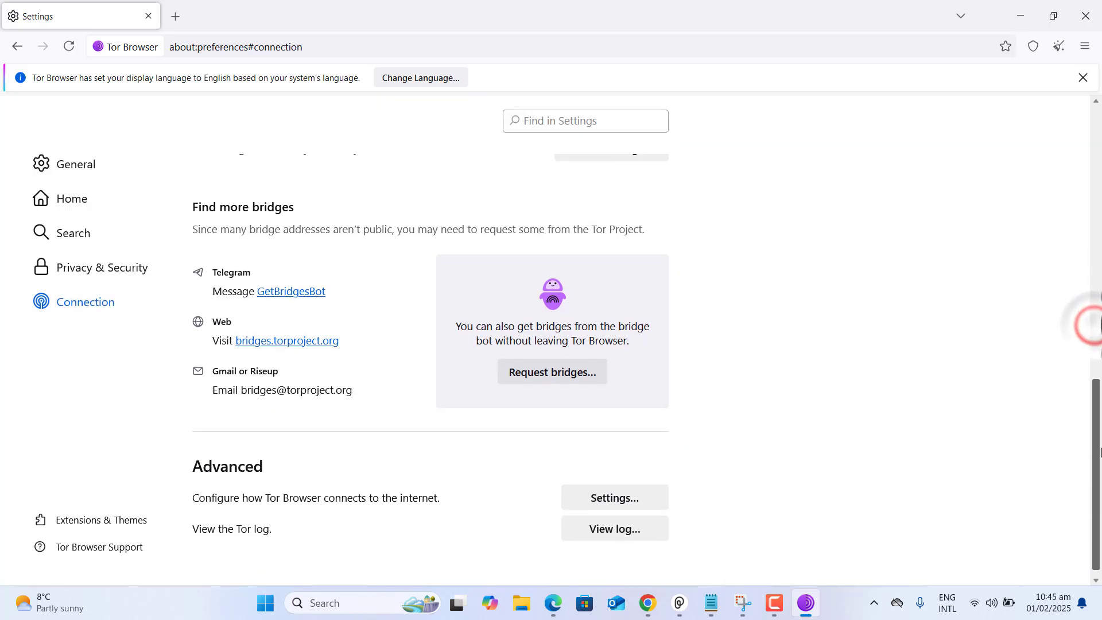
pyautogui.scroll(7, 1099, 452)
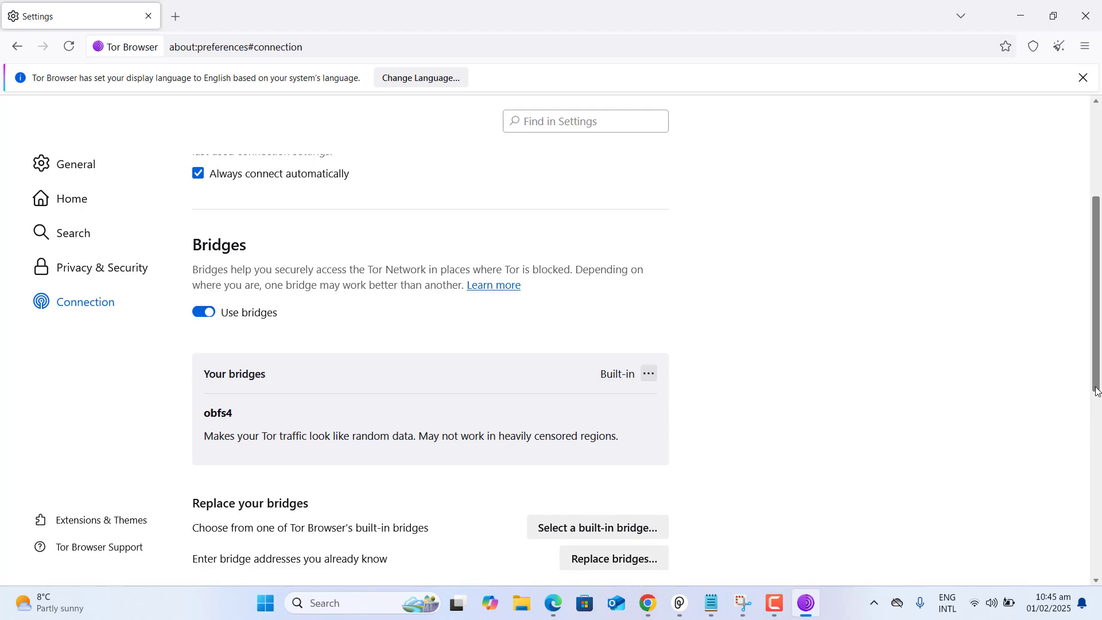
pyautogui.moveTo(1097, 388); pyautogui.dragTo(971, 454)
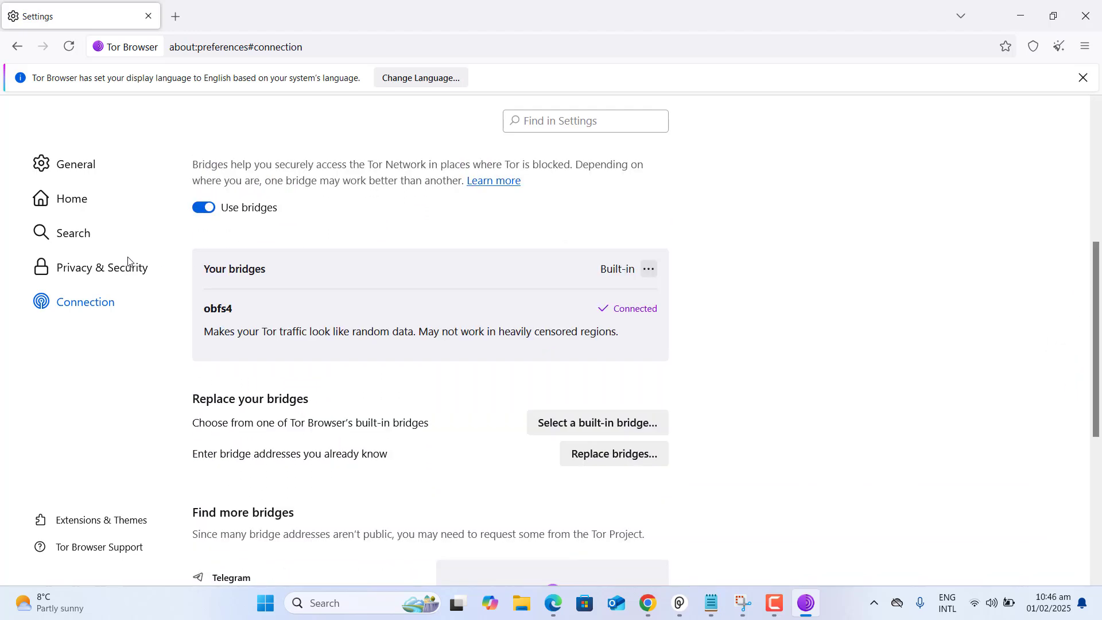
# Review the HTTPS-Only Mode options in the privacy settings and its website exceptions list without changing anything.
pyautogui.click(111, 262)
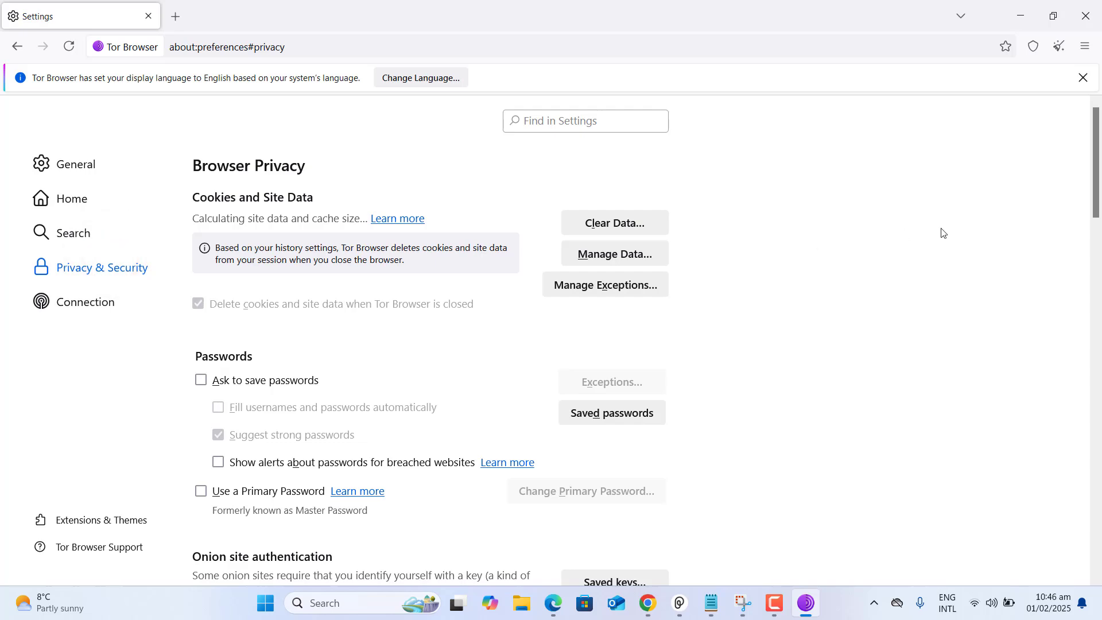
pyautogui.moveTo(1097, 169); pyautogui.dragTo(1087, 591)
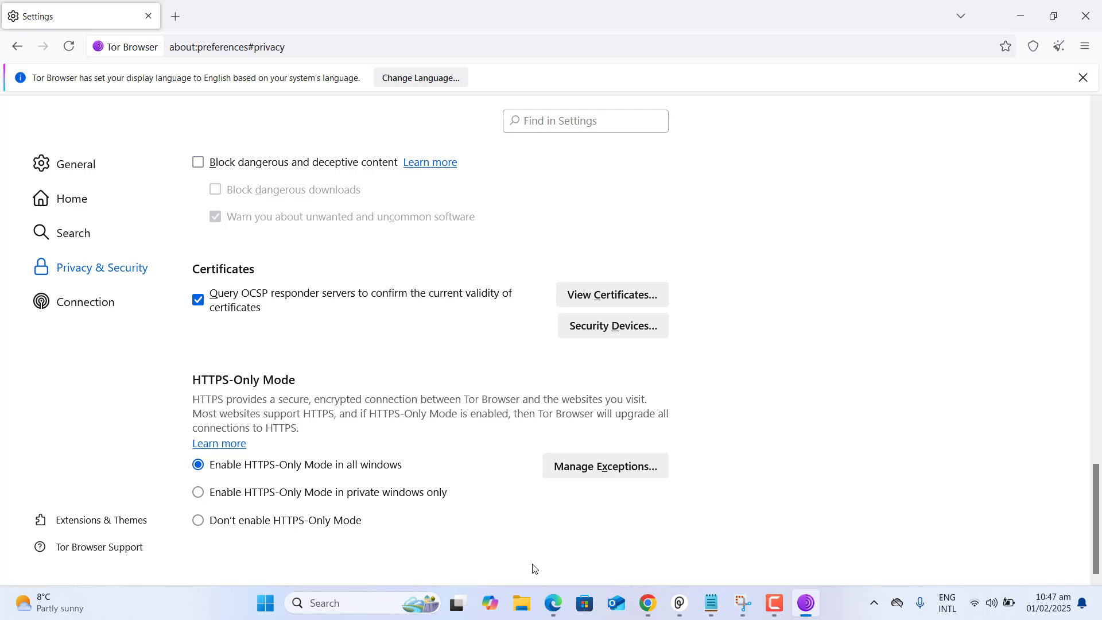
pyautogui.click(593, 464)
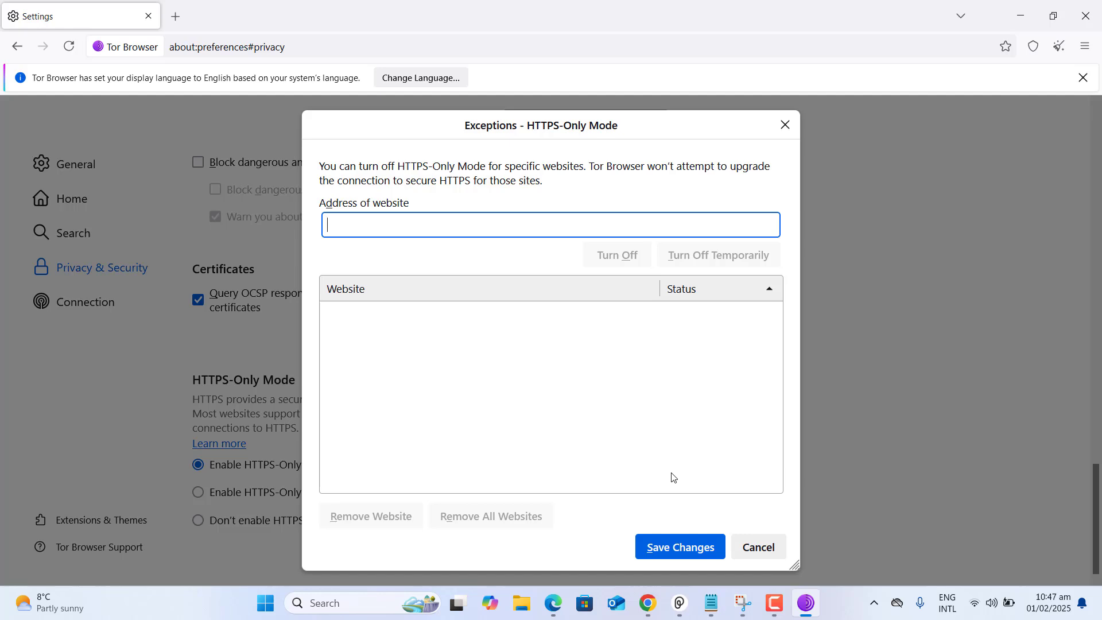
pyautogui.press('Escape')
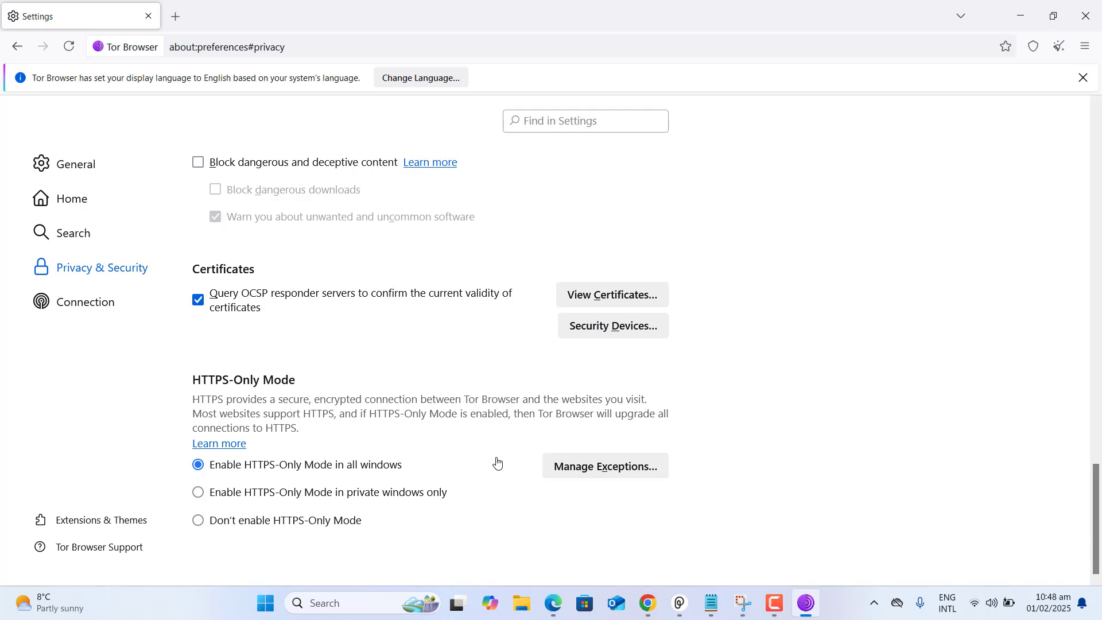
# Set the browser's Security Level to Safer and review the restrictions it applies.
pyautogui.moveTo(1098, 490); pyautogui.dragTo(1101, 394)
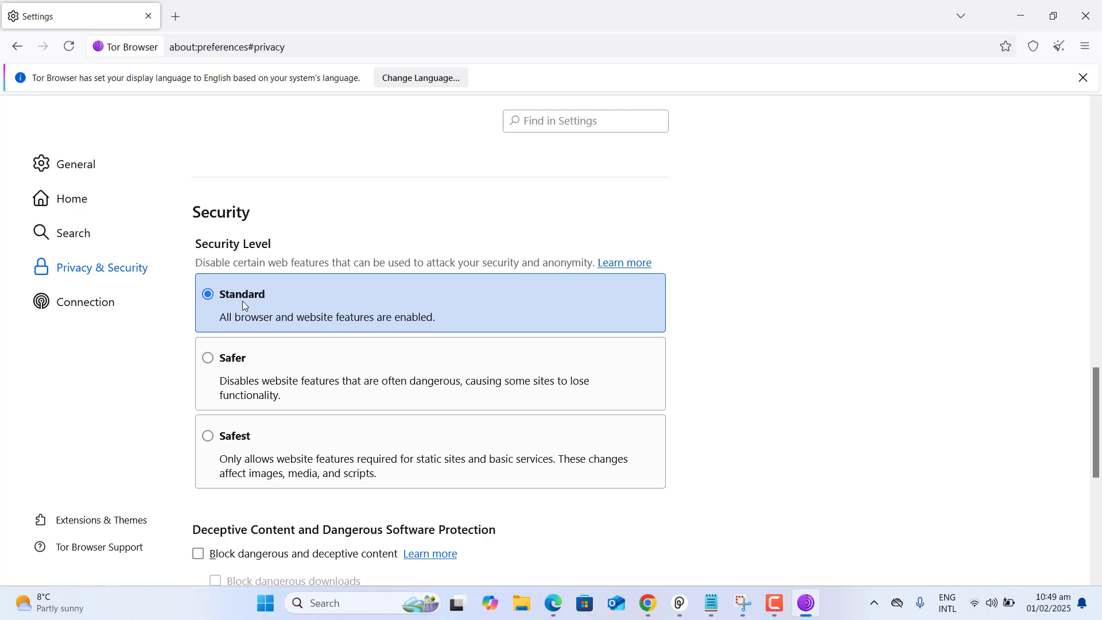
pyautogui.click(208, 359)
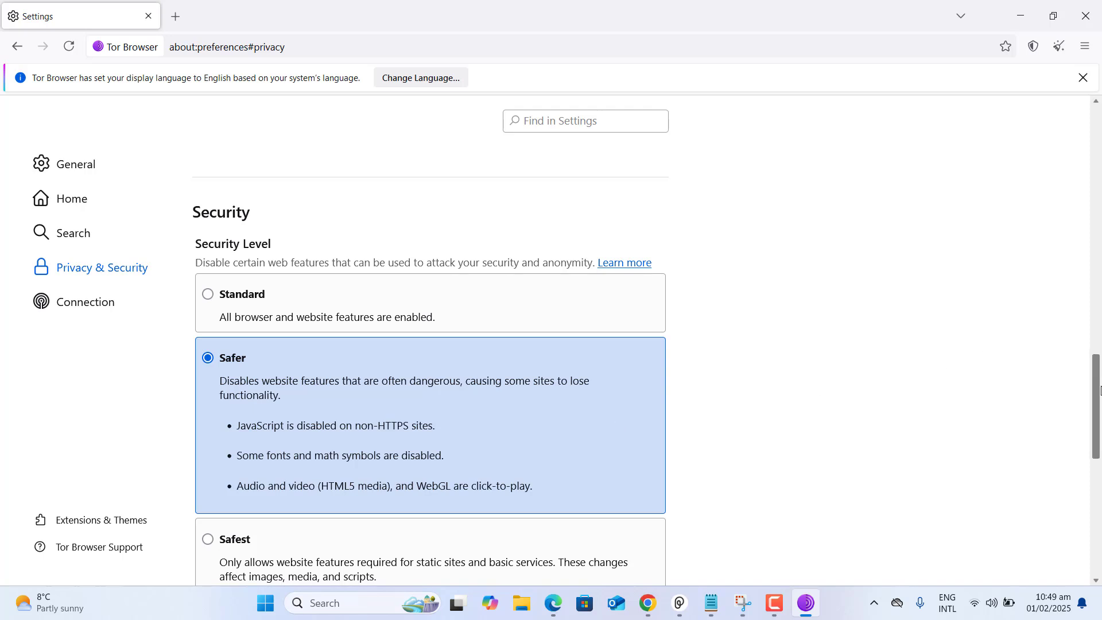
pyautogui.scroll(-3, 335, 309)
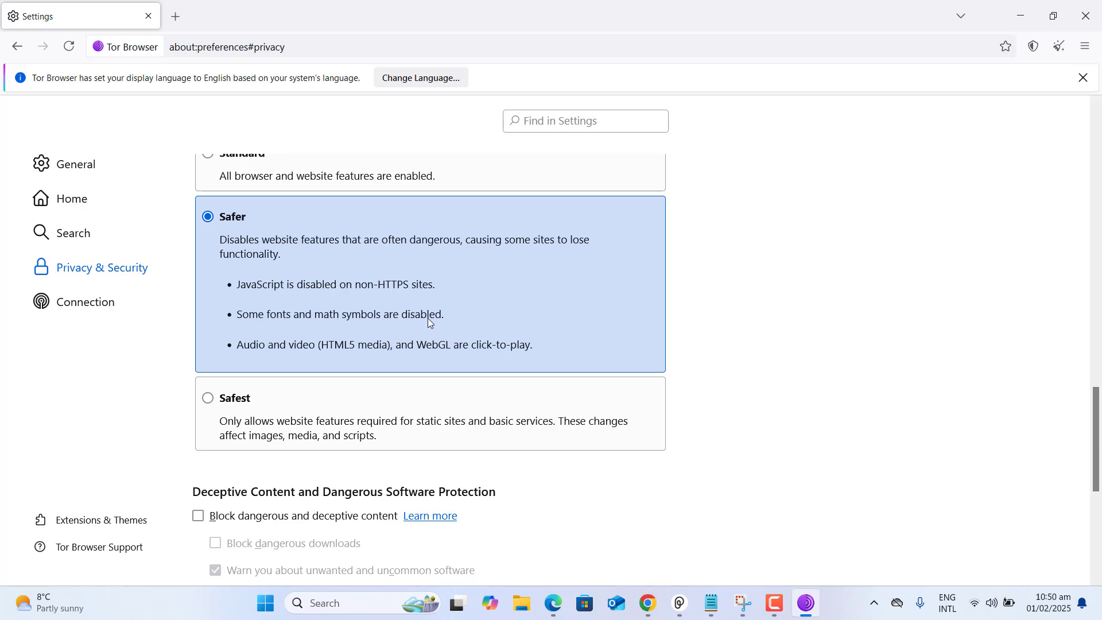
pyautogui.click(176, 16)
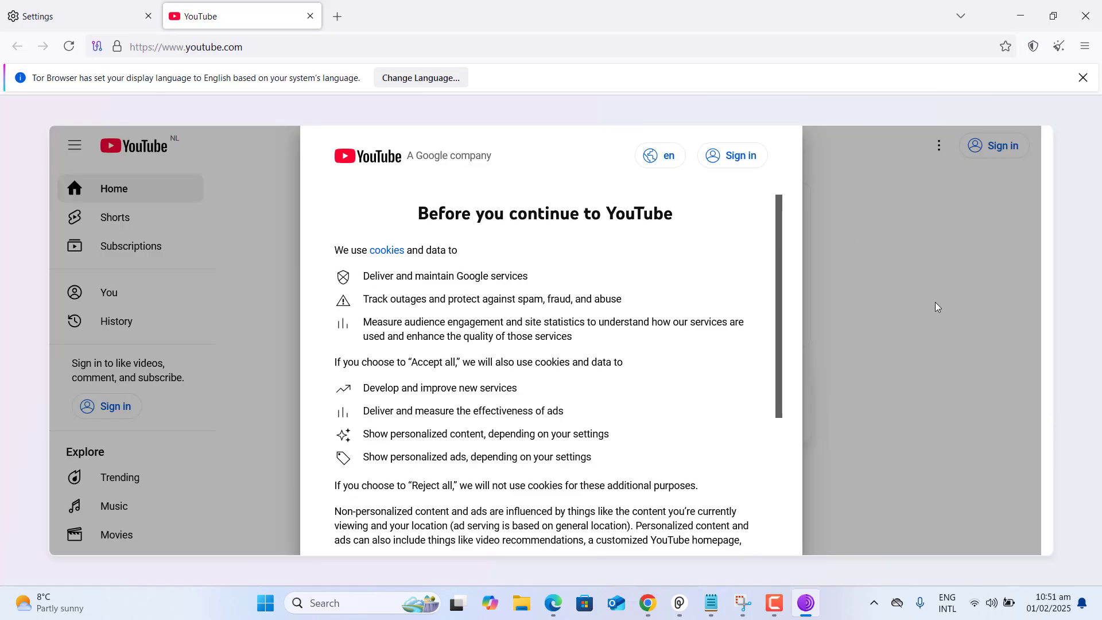
pyautogui.click(1084, 78)
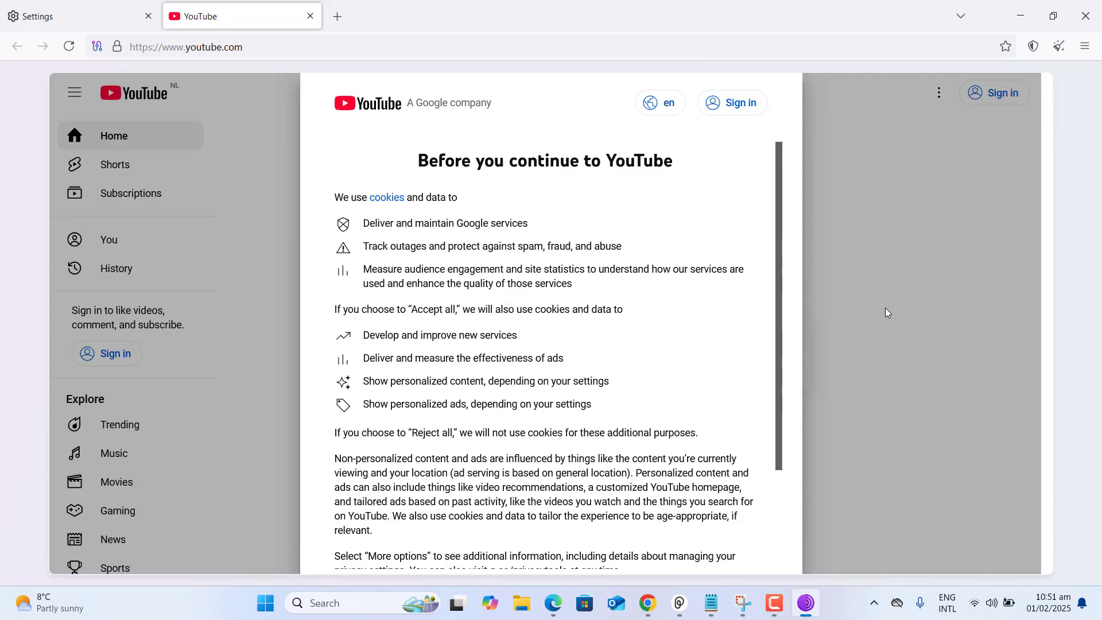
pyautogui.click(82, 17)
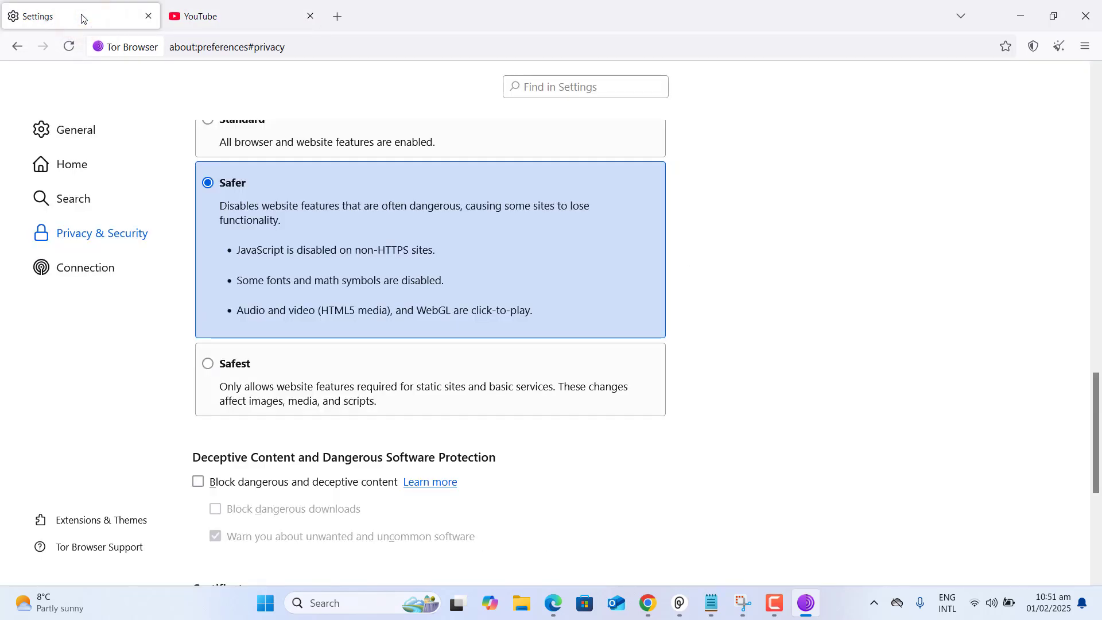